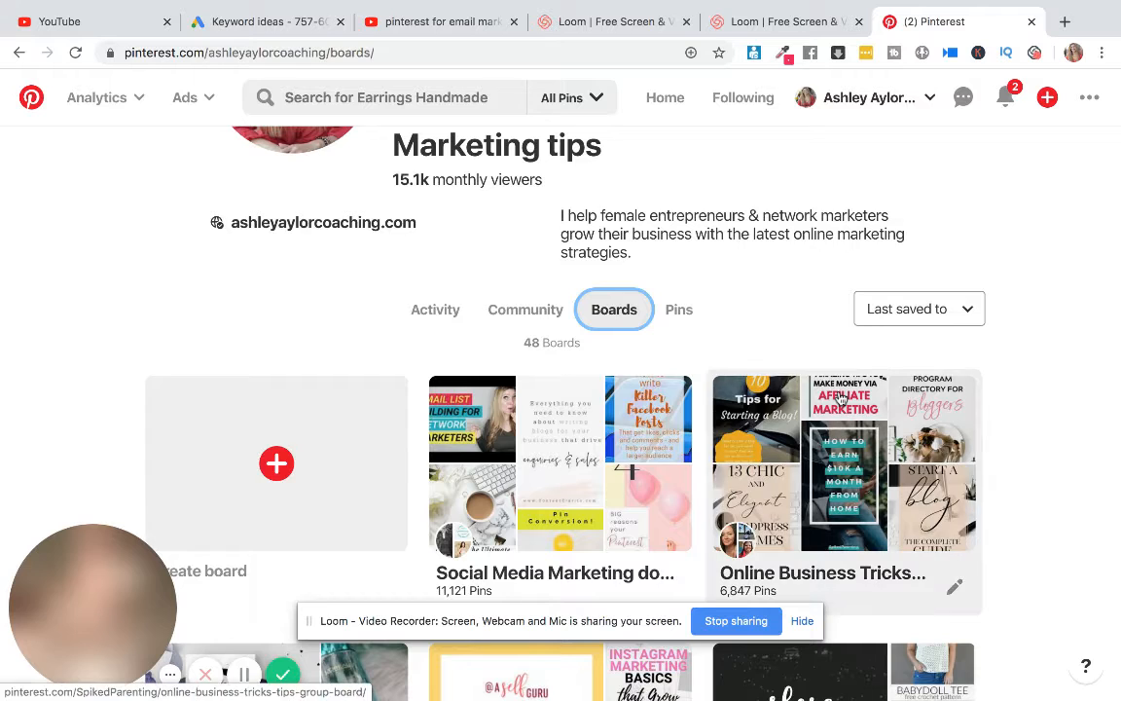
- Start a new board and try the name "Pinterest Marketing Tips", clearing it again
{"action": "left_click", "coordinate": [276, 467]}
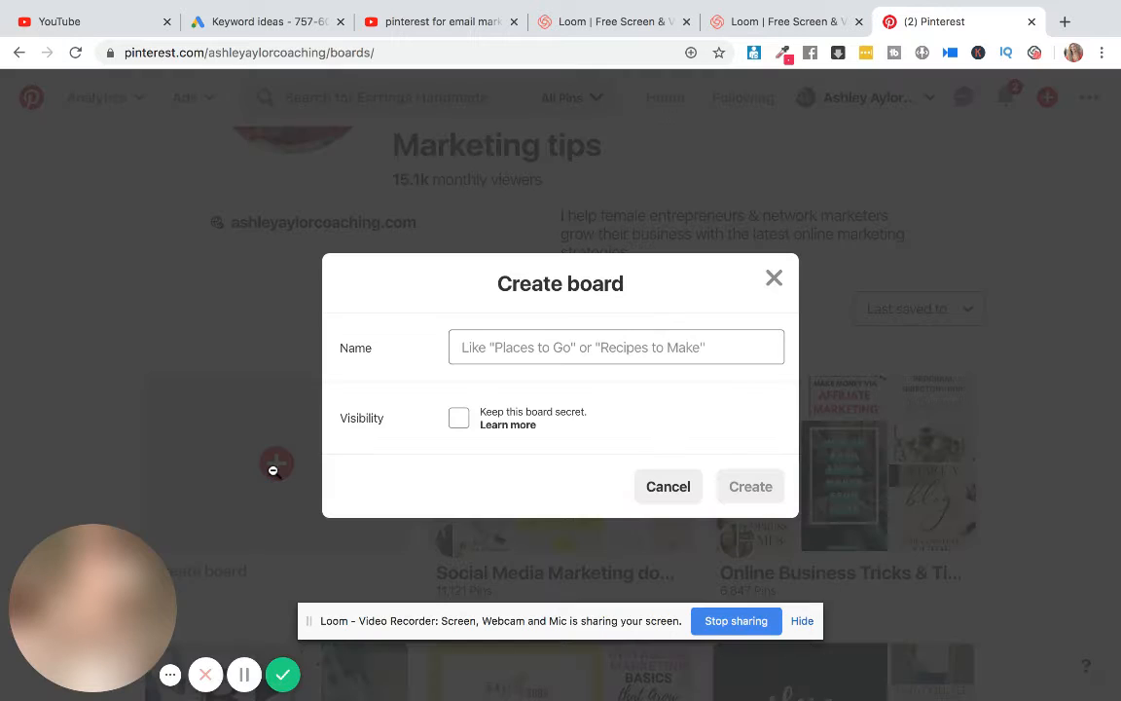
{"action": "left_click", "coordinate": [545, 351]}
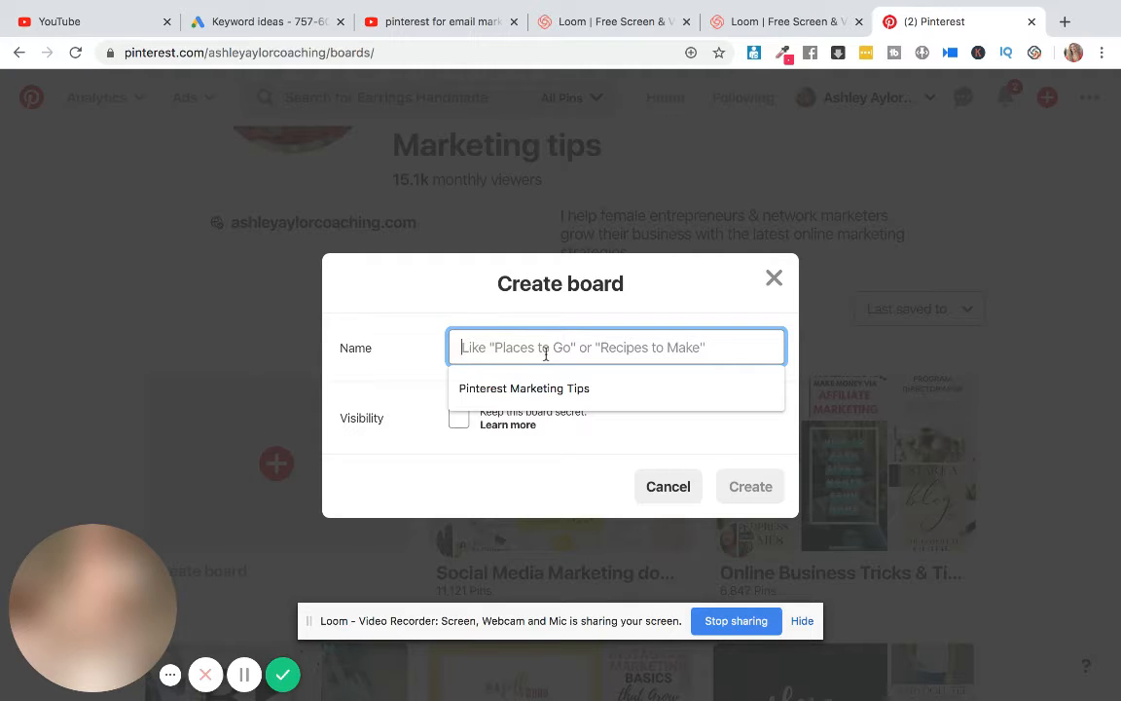
{"action": "type", "text": "Pinter"}
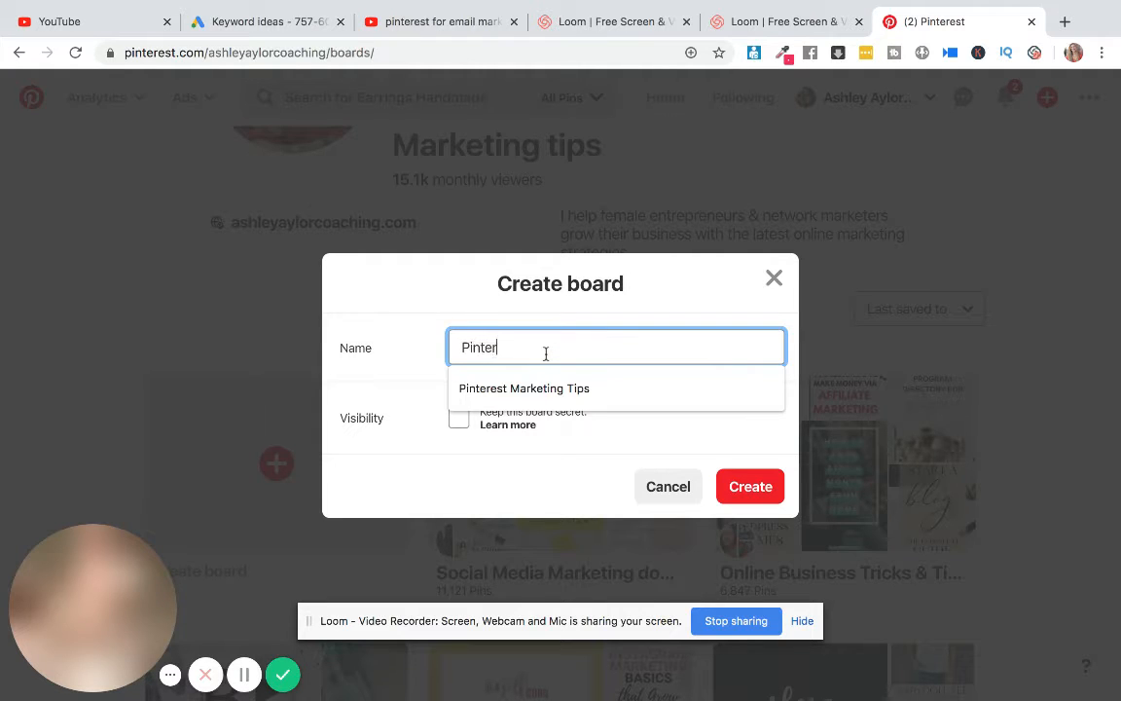
{"action": "type", "text": "est Marketing Tips"}
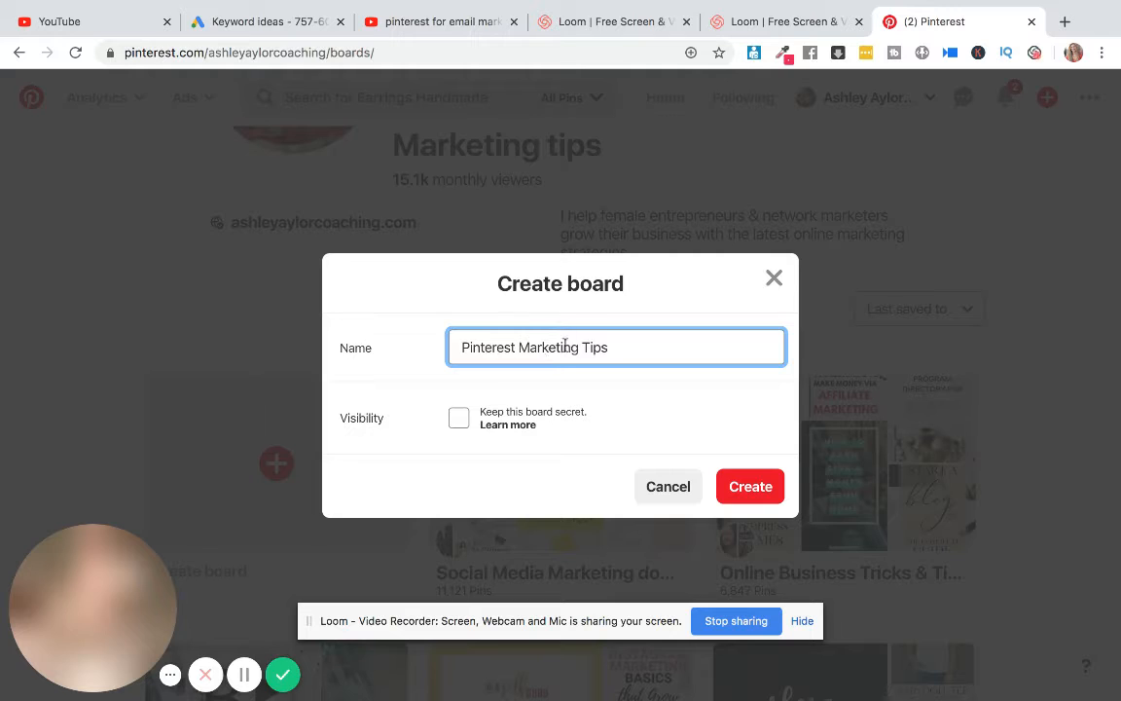
{"action": "key", "text": "ctrl+a"}
{"action": "key", "text": "BackSpace"}
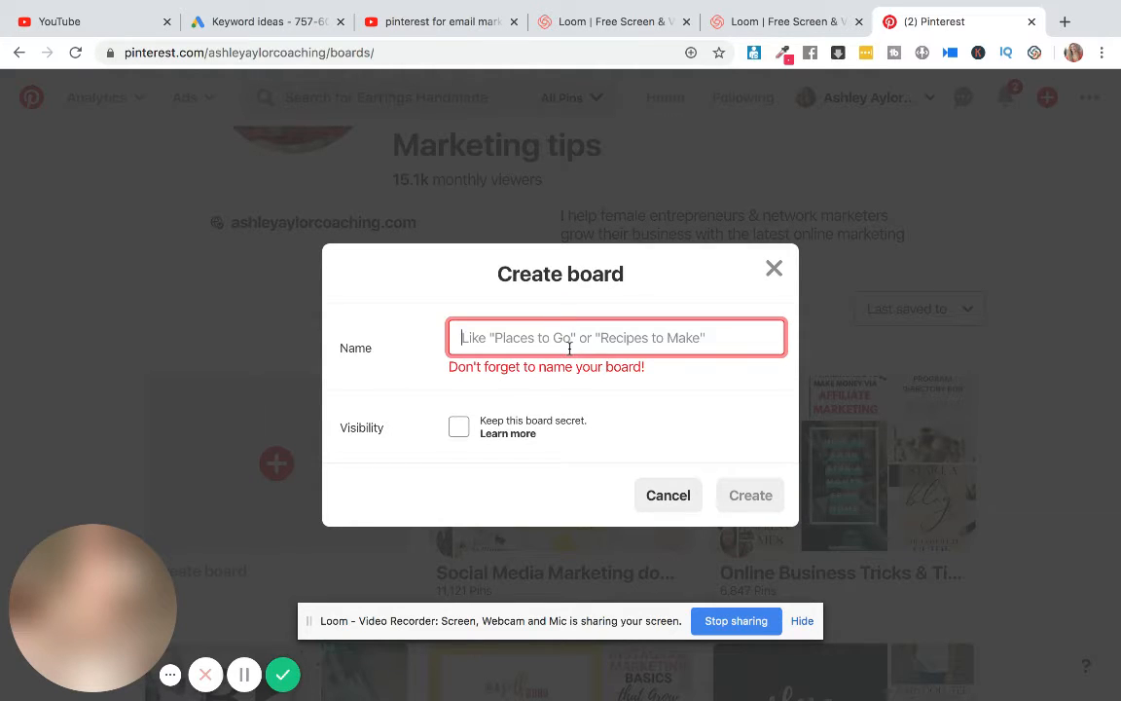
- Try to create the board under the name "Social media tips"
{"action": "type", "text": "Social me"}
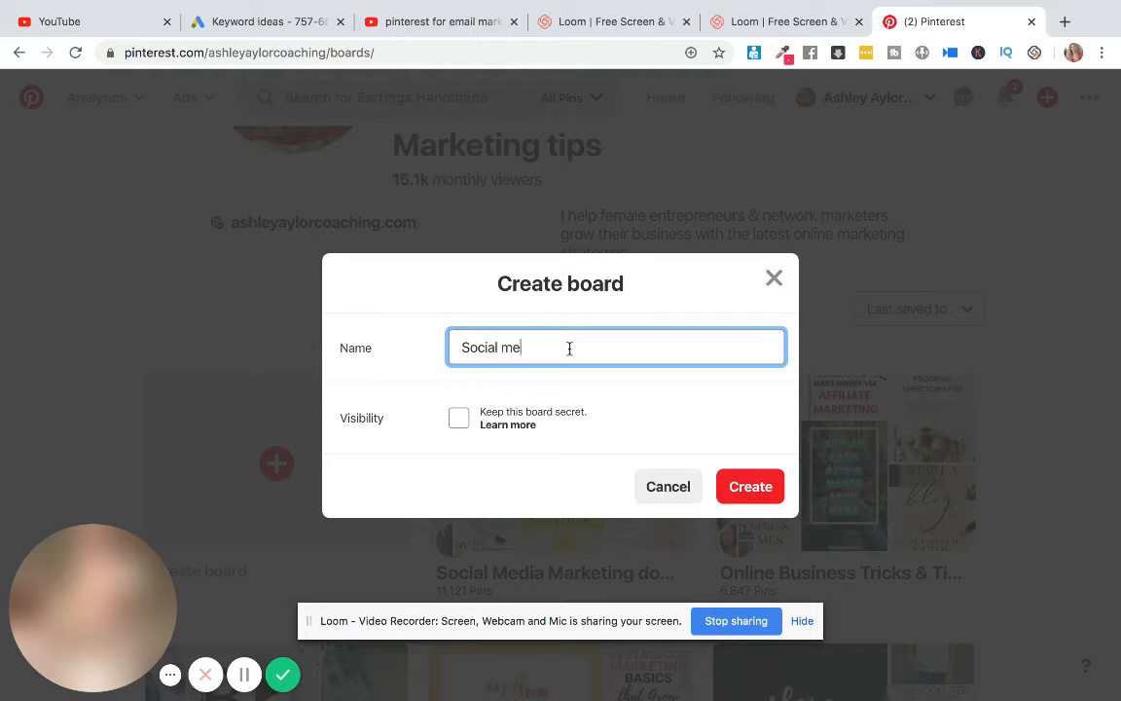
{"action": "type", "text": "dia tips"}
{"action": "left_click", "coordinate": [769, 488]}
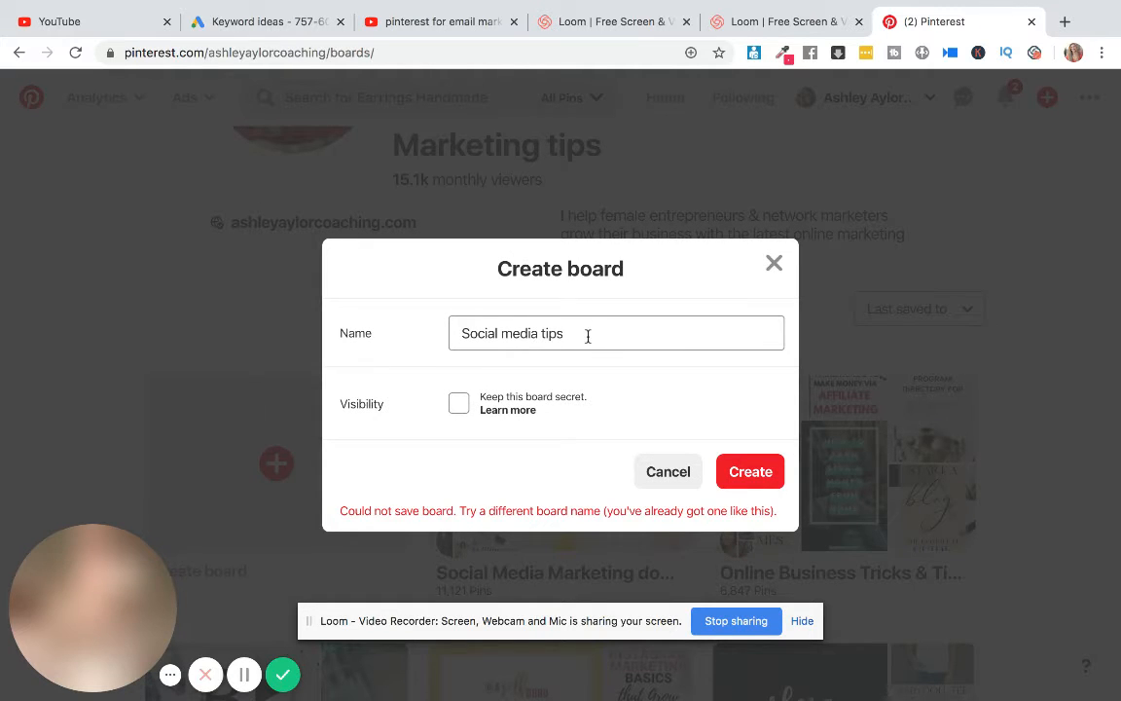
- Create the board under the name "Passive income streams" without saving any of the suggested pins
{"action": "left_click_drag", "start_coordinate": [588, 336], "coordinate": [452, 332]}
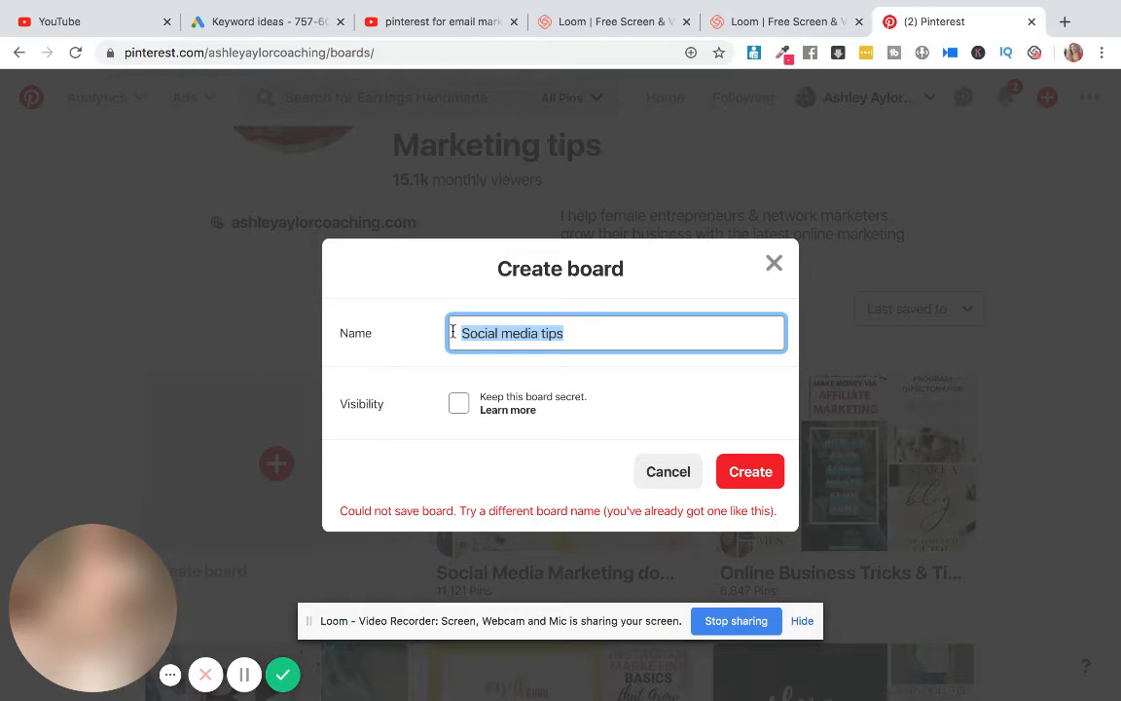
{"action": "type", "text": "A"}
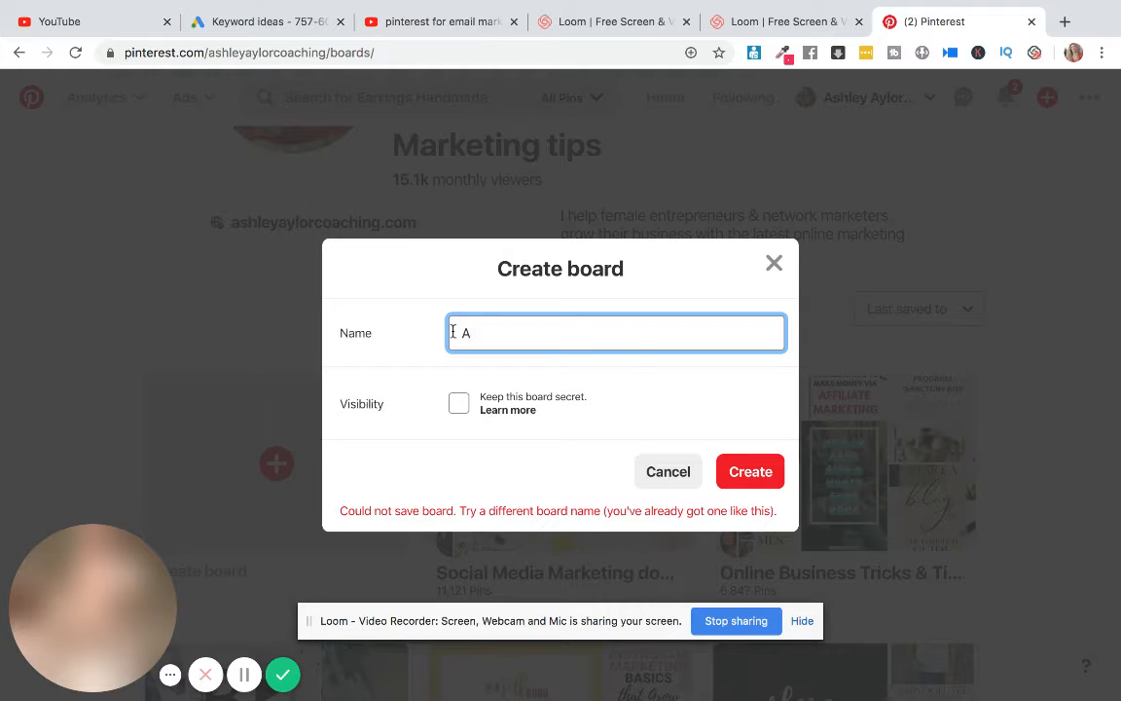
{"action": "key", "text": "BackSpace"}
{"action": "type", "text": "Passive income"}
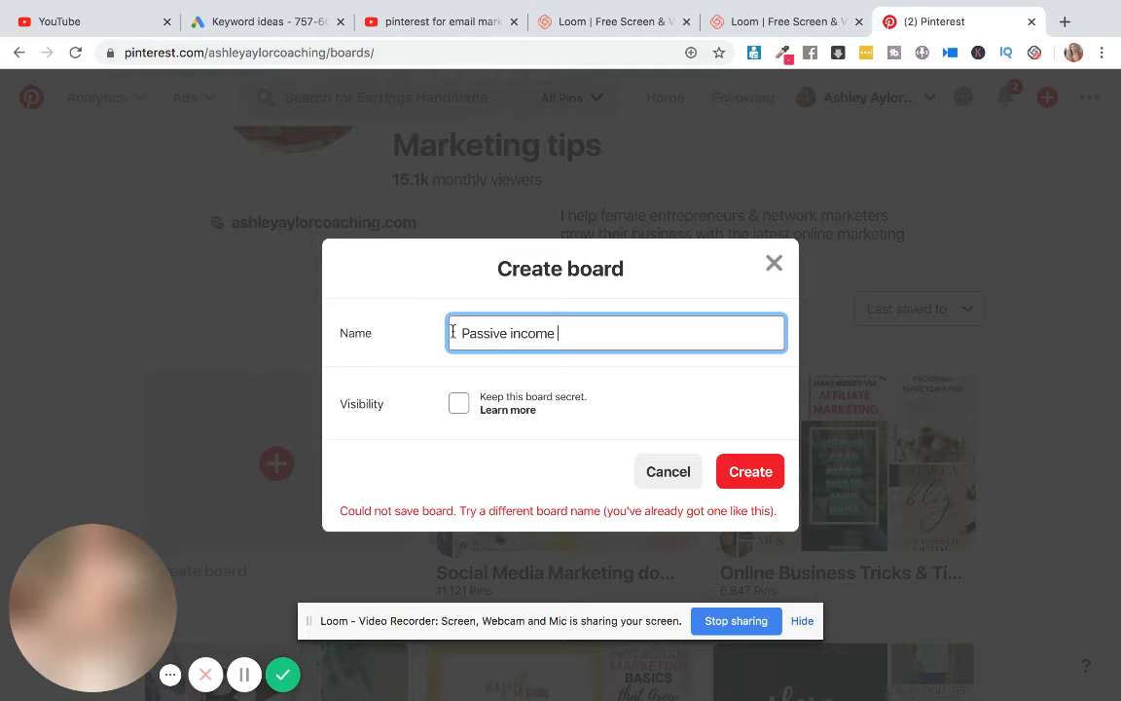
{"action": "type", "text": "streams"}
{"action": "left_click", "coordinate": [757, 480]}
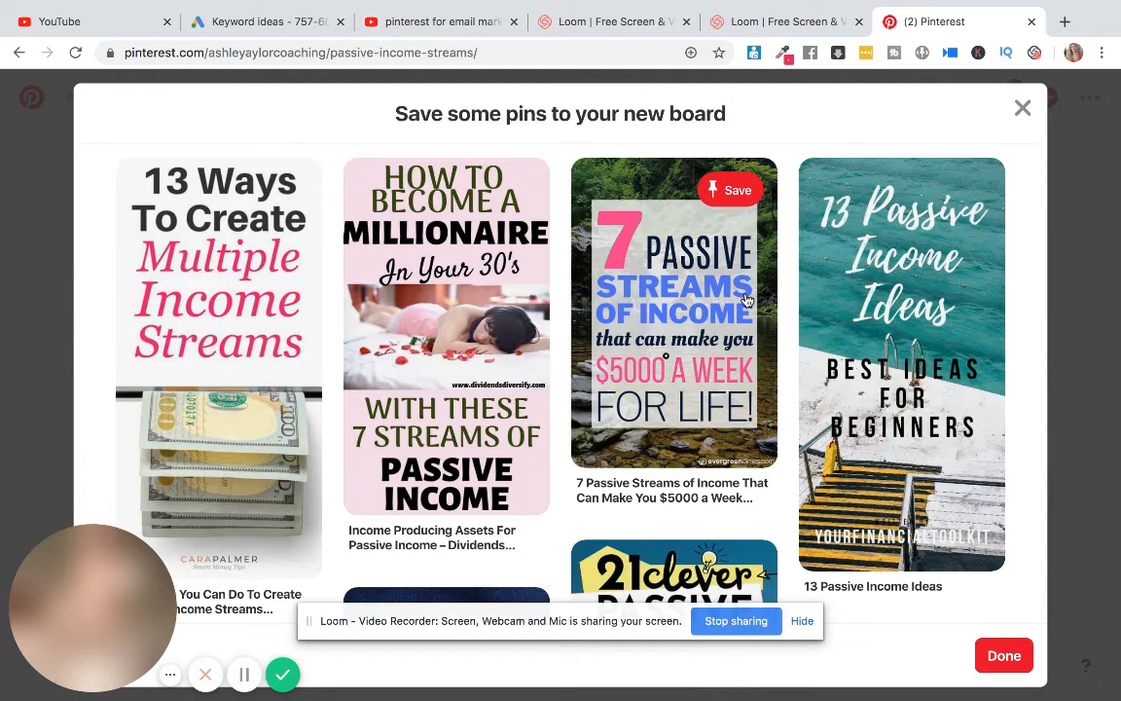
{"action": "mouse_move", "coordinate": [232, 420]}
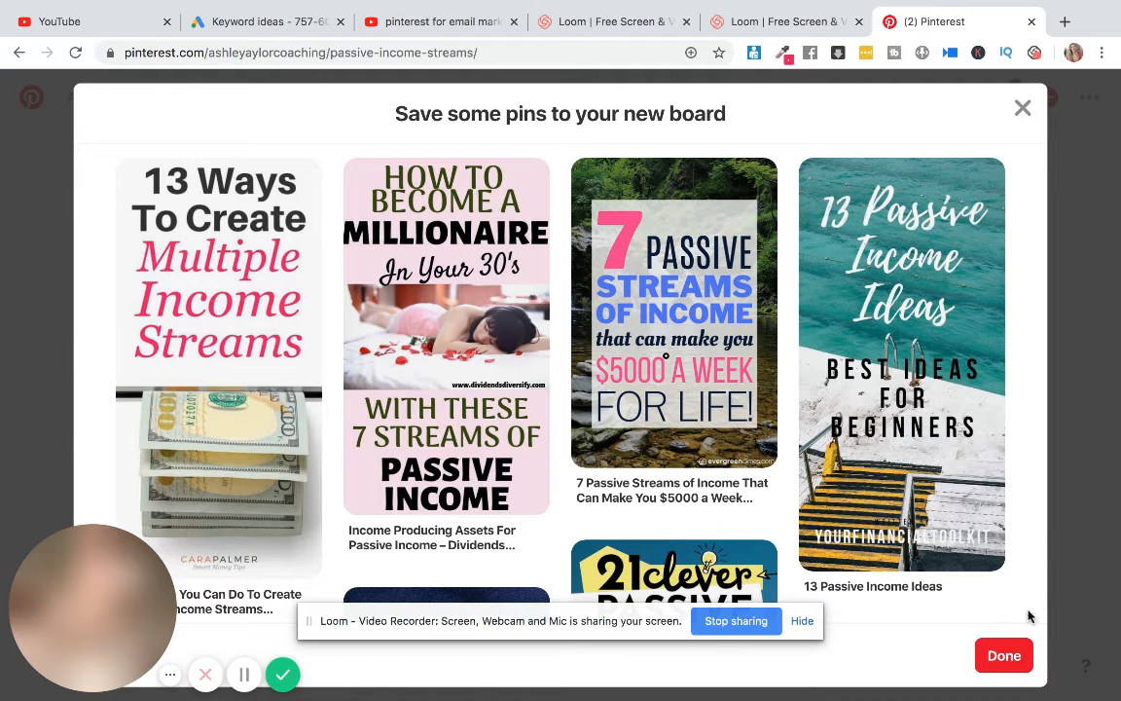
{"action": "left_click", "coordinate": [1005, 654]}
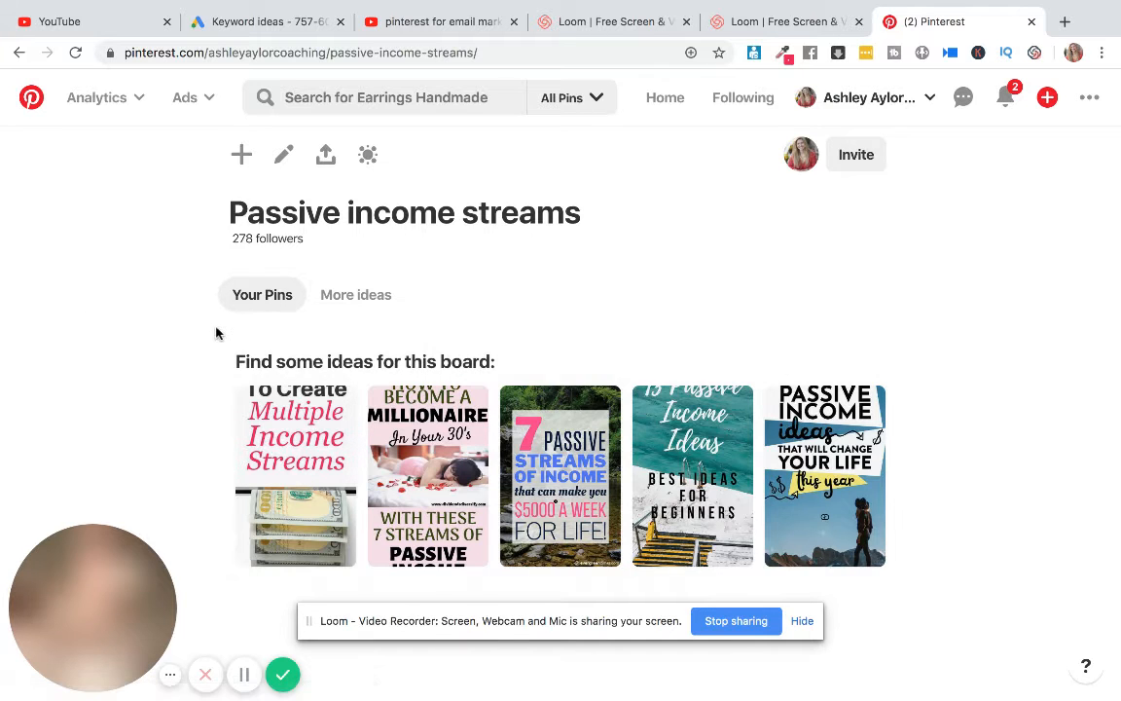
- Give the new board the description "In this board you can find all things related to creating passive and multiple income streams."
{"action": "left_click", "coordinate": [277, 164]}
{"action": "left_click", "coordinate": [551, 266]}
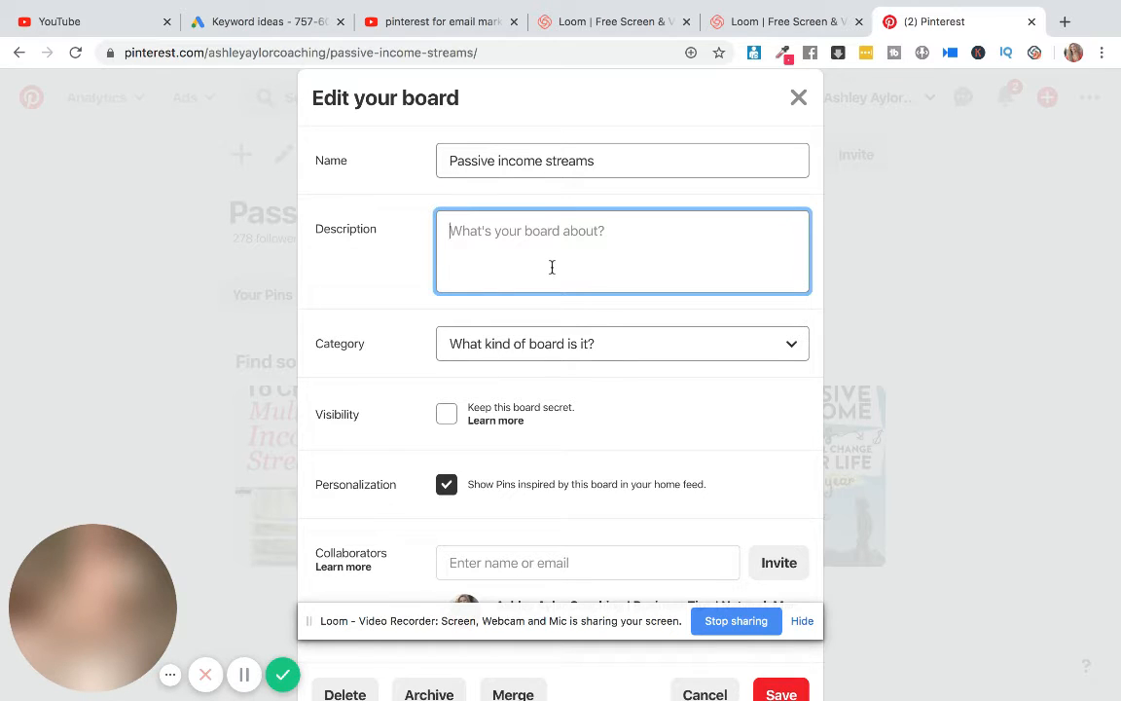
{"action": "type", "text": "In t"}
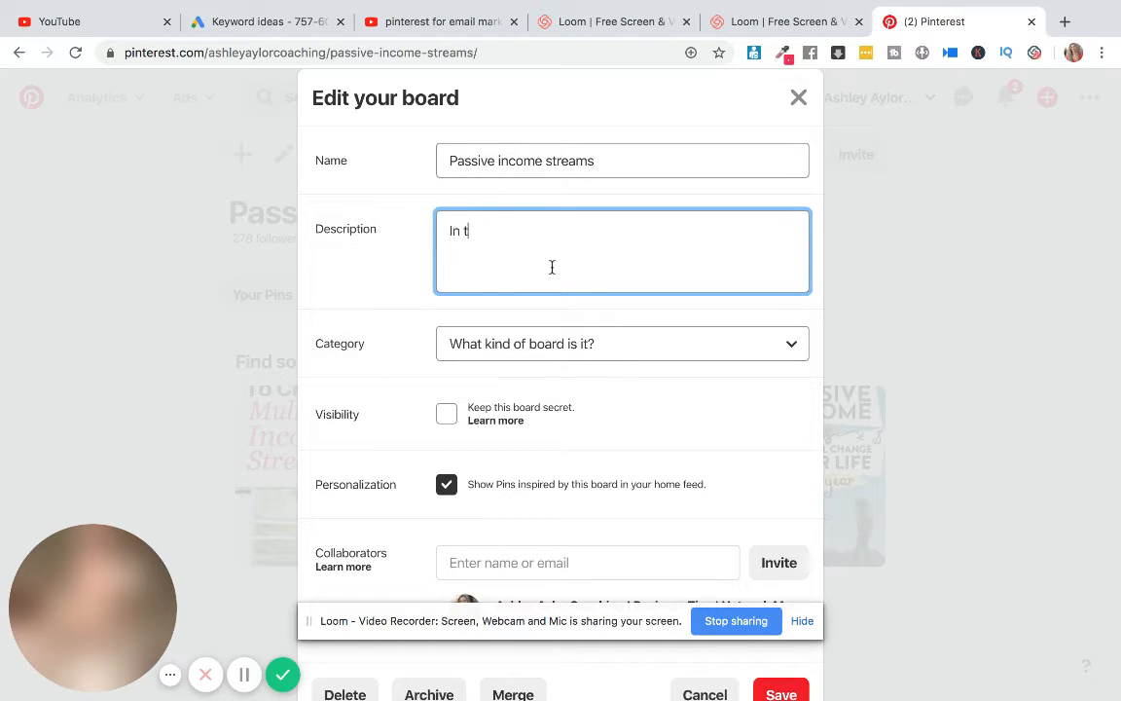
{"action": "type", "text": "his board you can find all thi"}
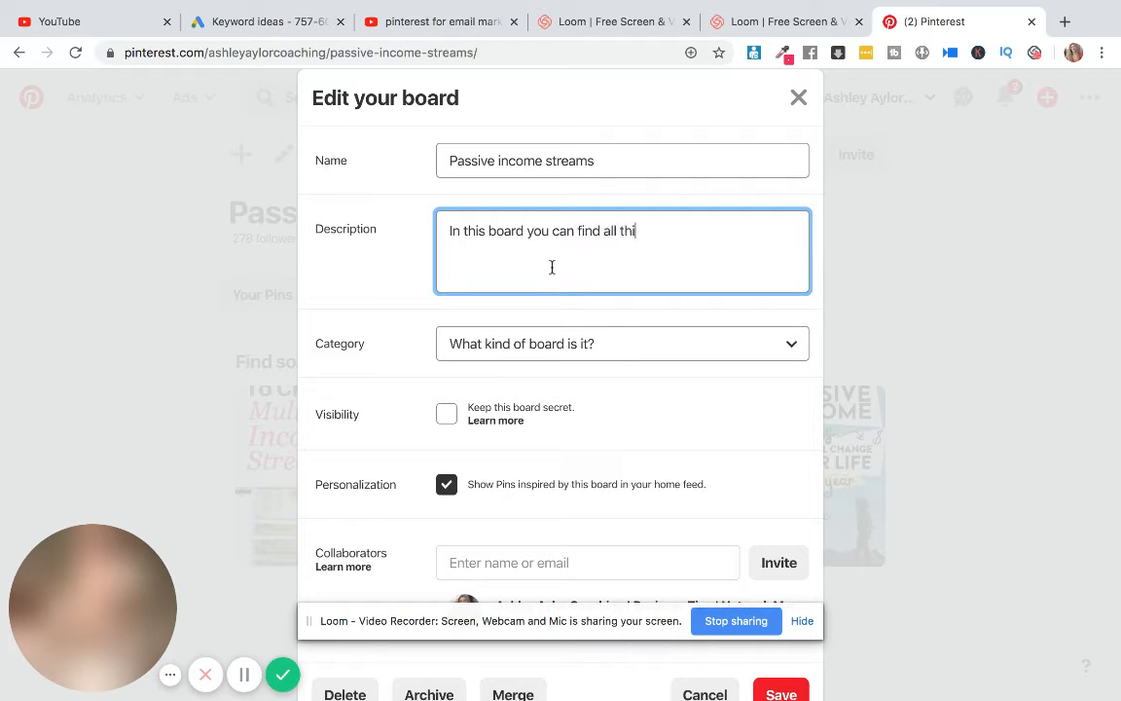
{"action": "type", "text": "ngs related to creating passi"}
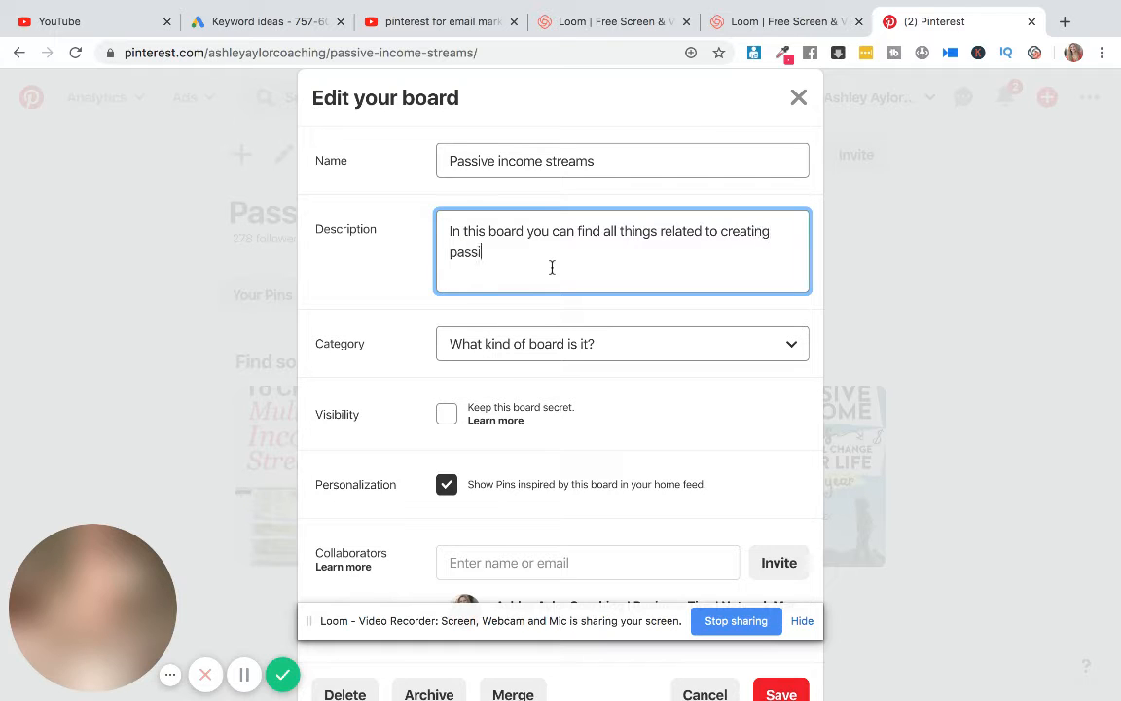
{"action": "type", "text": "ve and multiple income streams."}
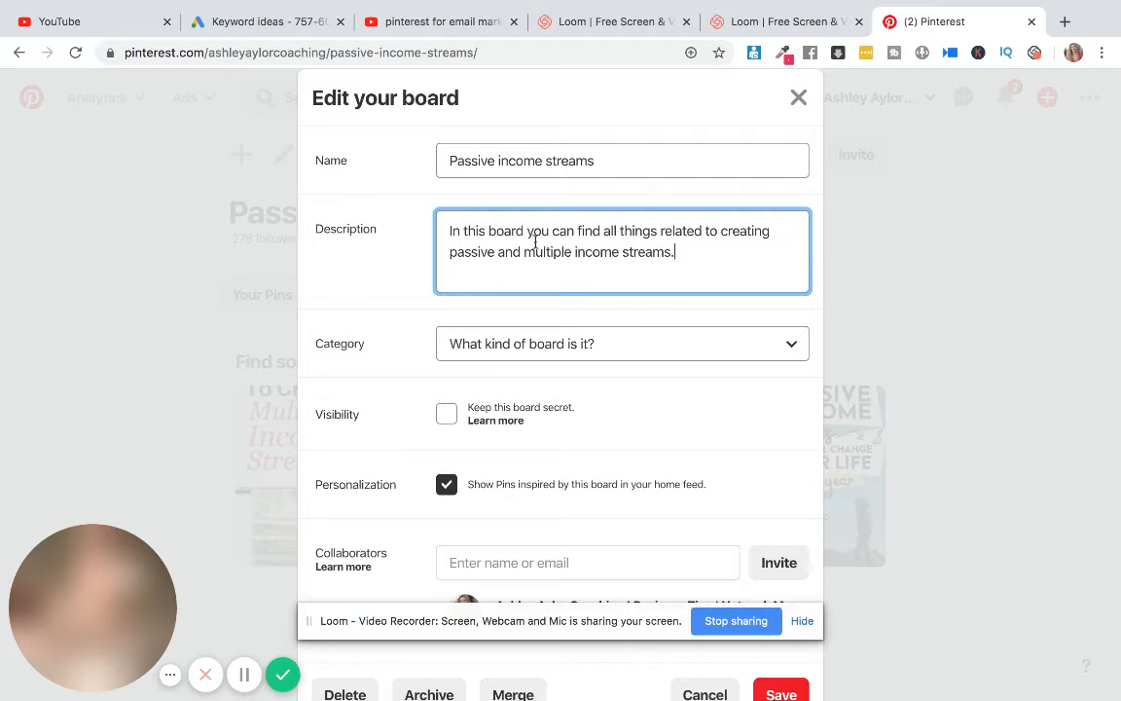
- Review the board's name and description, and look through the available category options without choosing one
{"action": "left_click", "coordinate": [530, 161]}
{"action": "left_click_drag", "start_coordinate": [530, 163], "coordinate": [617, 163]}
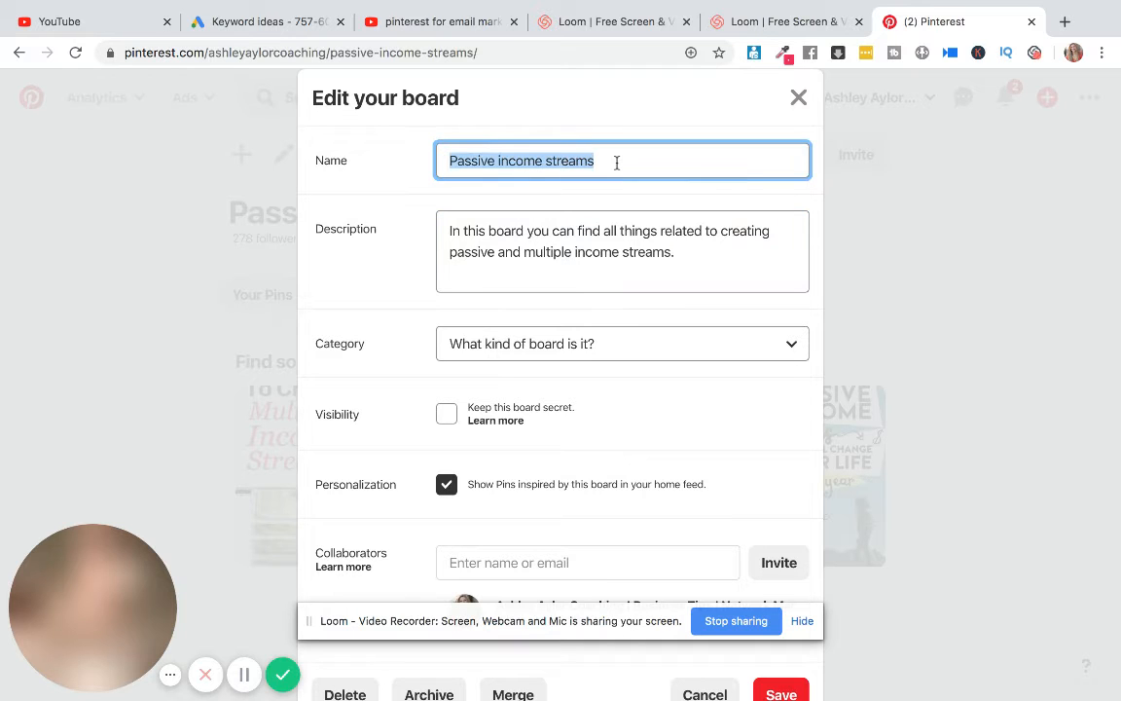
{"action": "left_click", "coordinate": [583, 252]}
{"action": "left_click_drag", "start_coordinate": [675, 252], "coordinate": [433, 209]}
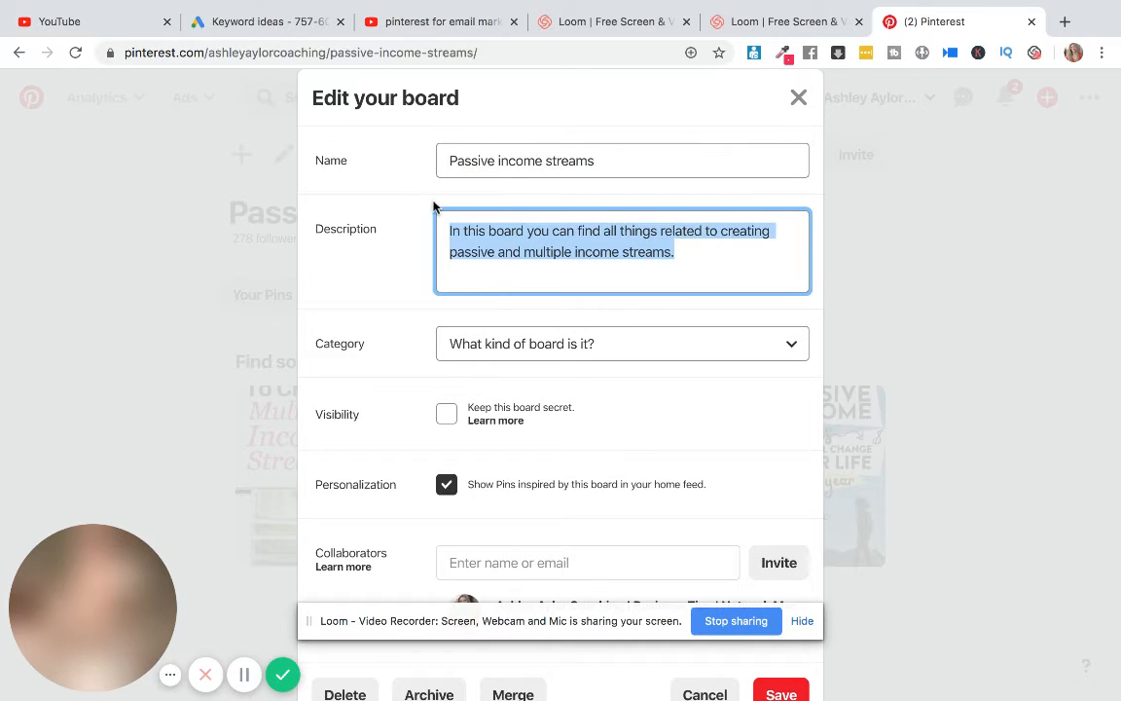
{"action": "left_click", "coordinate": [394, 278]}
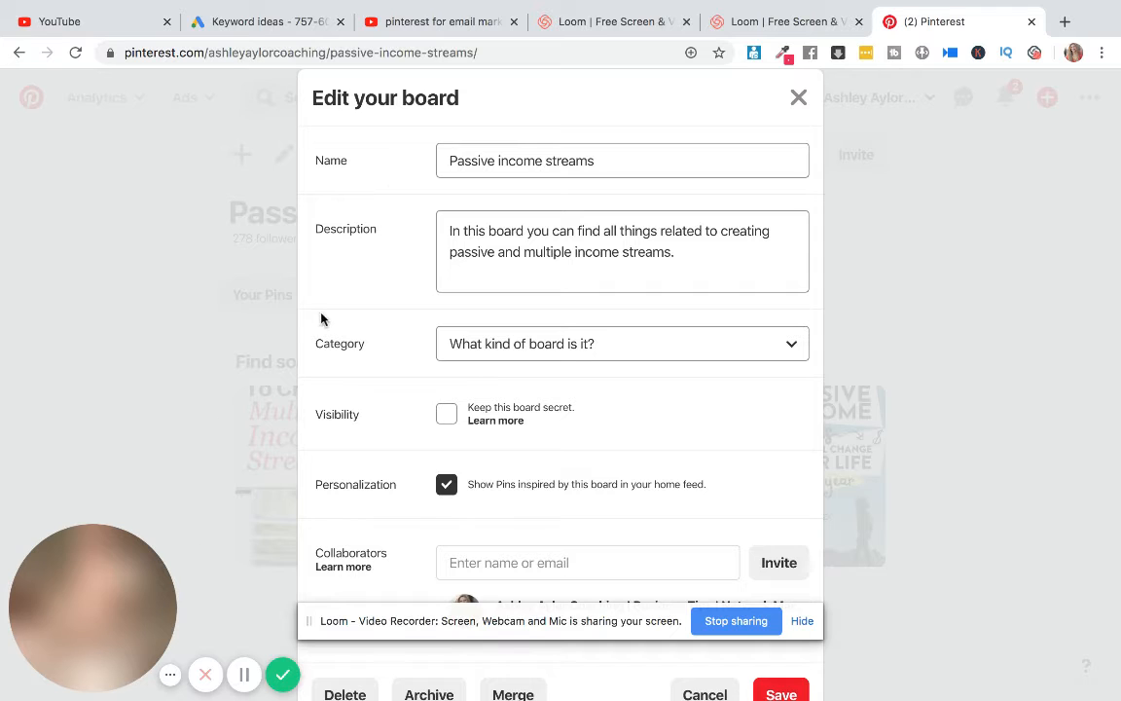
{"action": "left_click", "coordinate": [510, 344]}
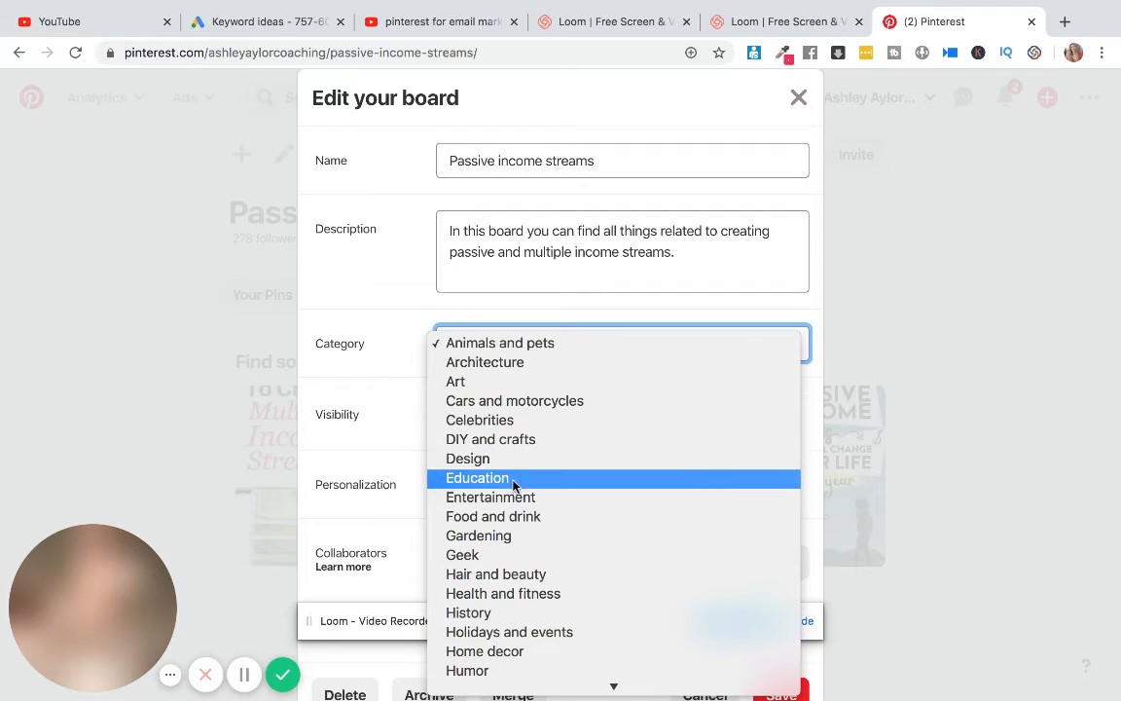
{"action": "left_click", "coordinate": [342, 383]}
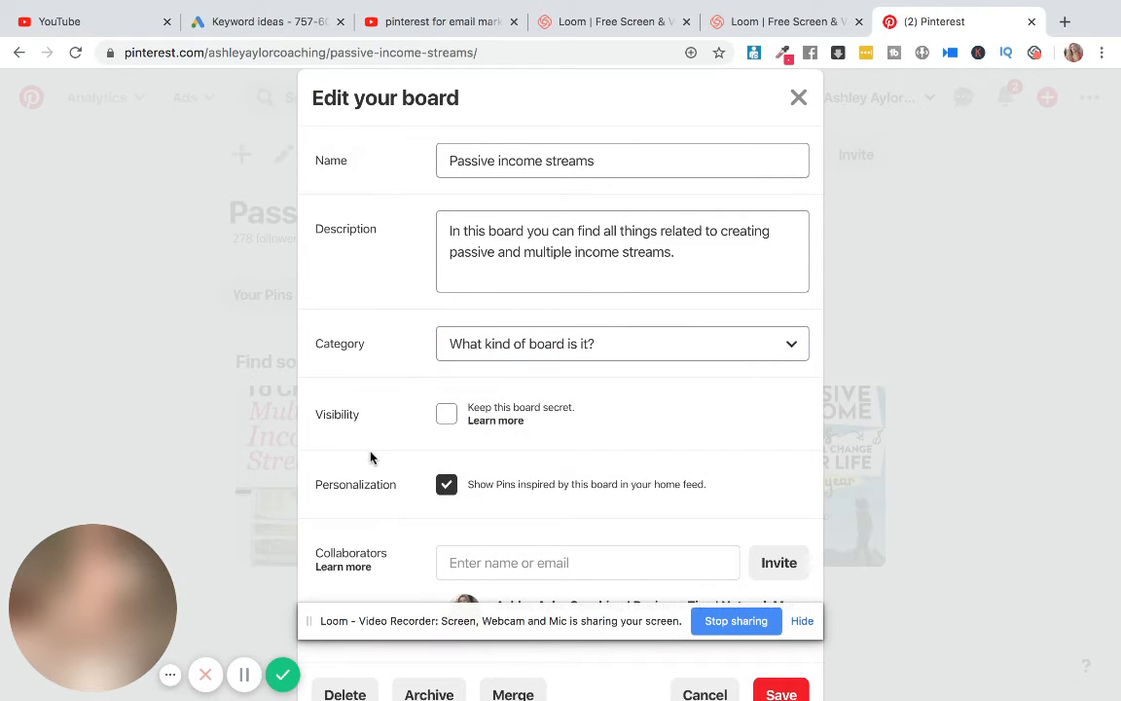
- Delete the "Passive income streams" board permanently
{"action": "scroll", "coordinate": [370, 456], "scroll_direction": "down", "scroll_amount": 1}
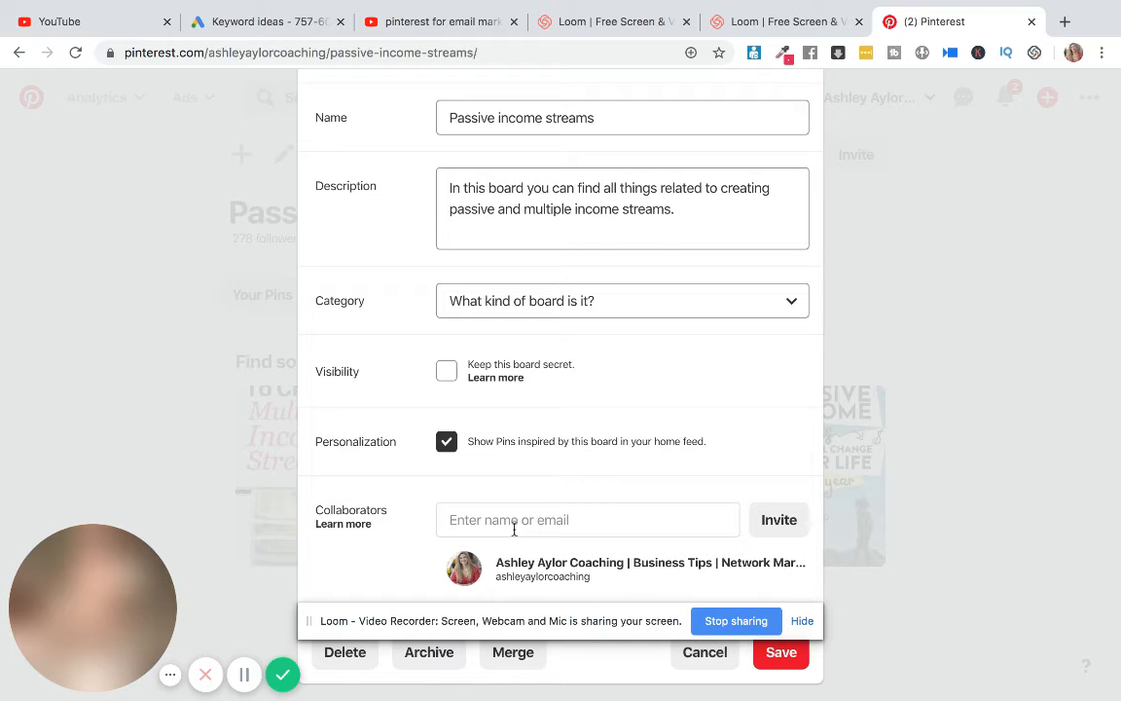
{"action": "left_click", "coordinate": [344, 652]}
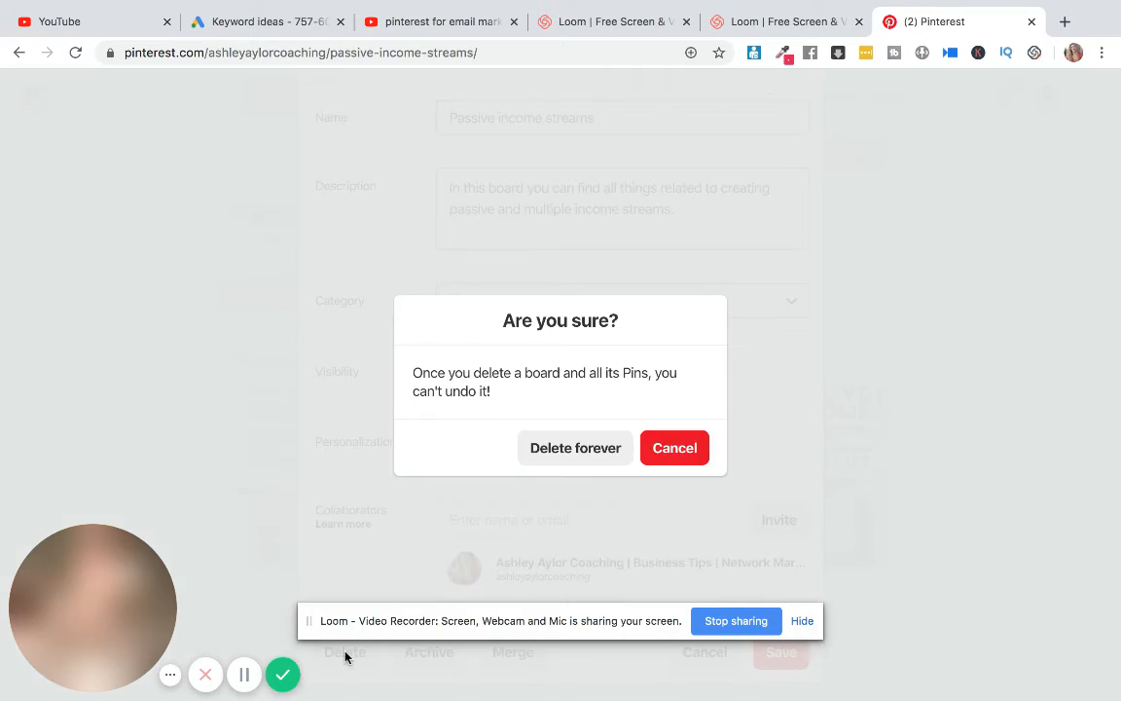
{"action": "left_click", "coordinate": [561, 456]}
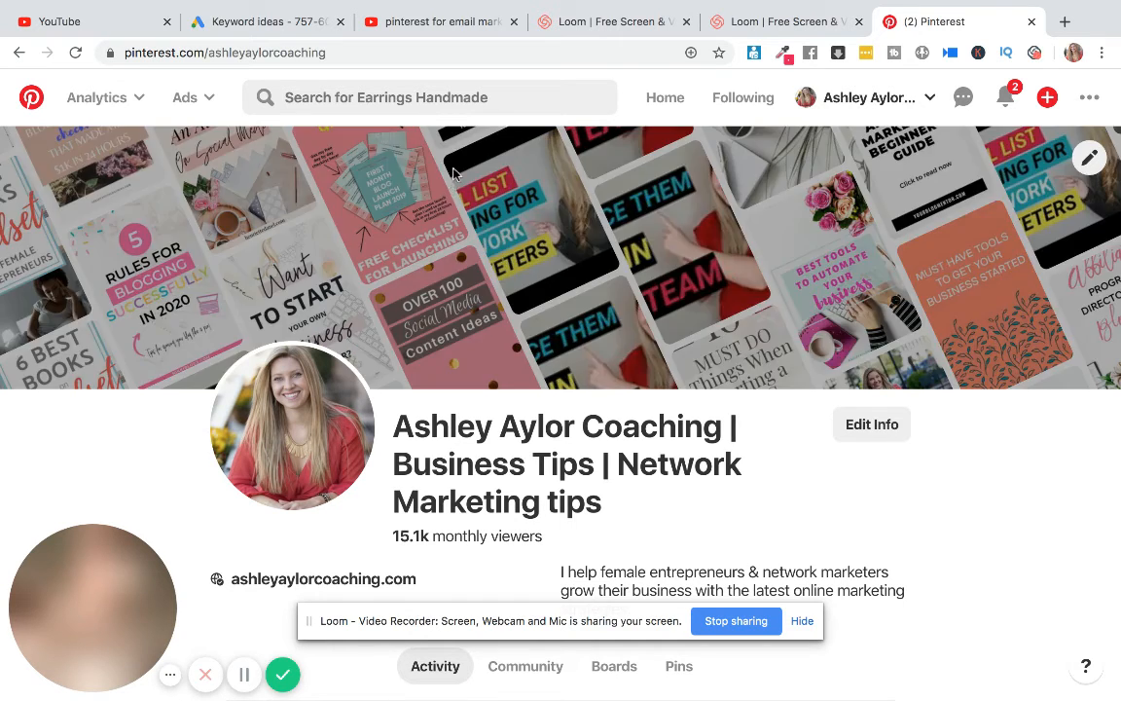
- Look up the search suggestions for "social media tips" without running the search
{"action": "left_click", "coordinate": [446, 101]}
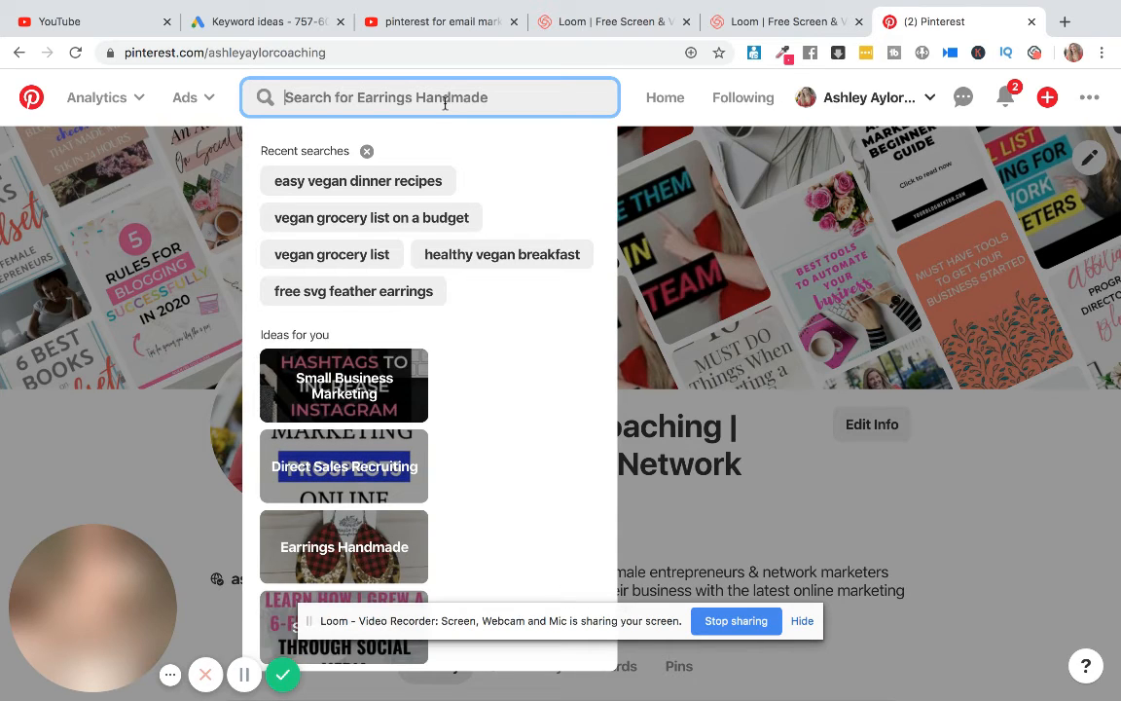
{"action": "type", "text": "social m"}
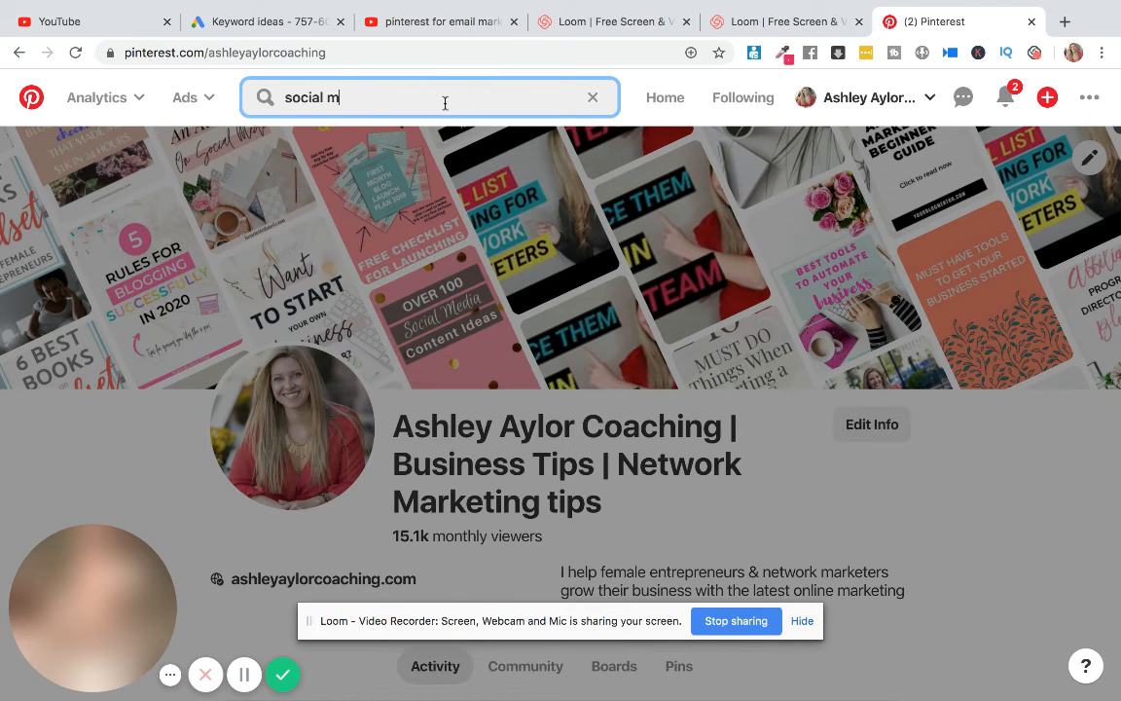
{"action": "type", "text": "edia tips"}
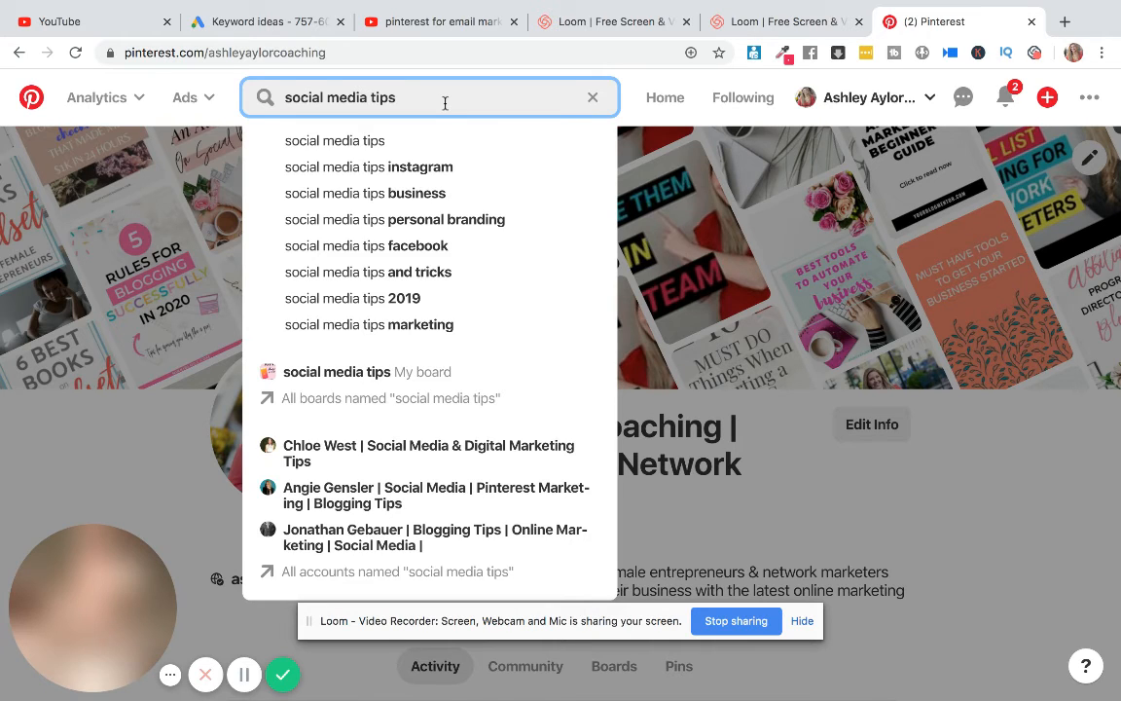
- Compare the search suggestions for "social media" followed by an underscore, with and without a space before it
{"action": "key", "text": "BackSpace"}
{"action": "key", "text": "BackSpace"}
{"action": "key", "text": "BackSpace"}
{"action": "key", "text": "BackSpace"}
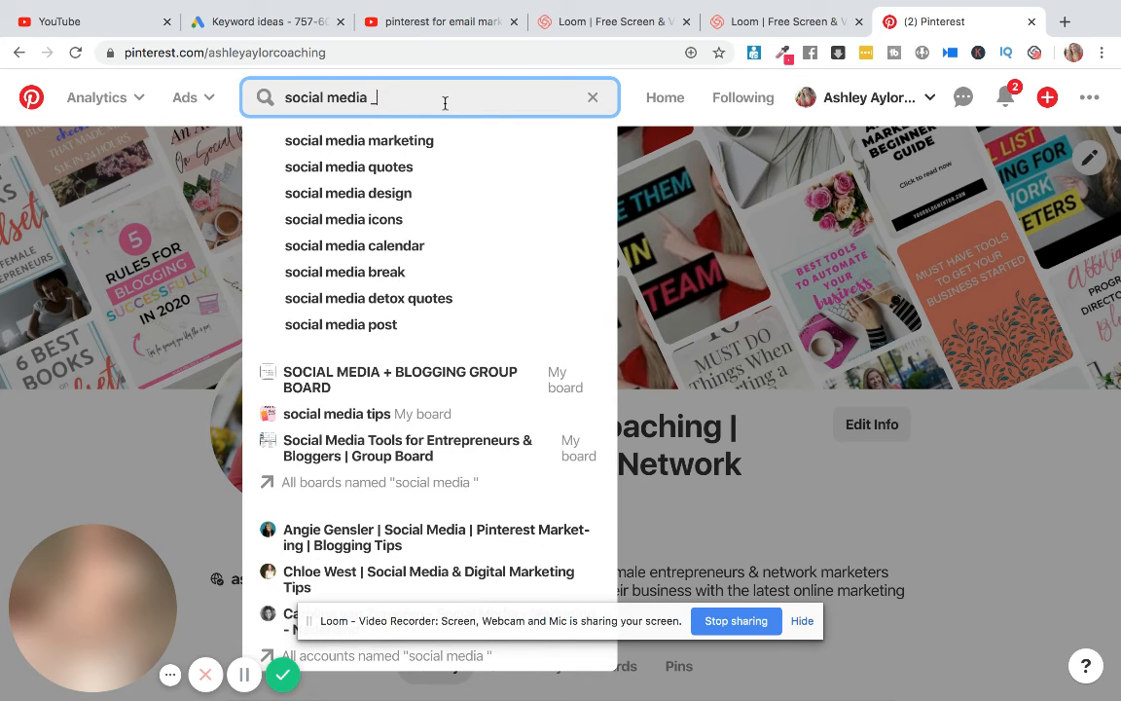
{"action": "type", "text": "_"}
{"action": "key", "text": "BackSpace"}
{"action": "key", "text": "BackSpace"}
{"action": "key", "text": "BackSpace"}
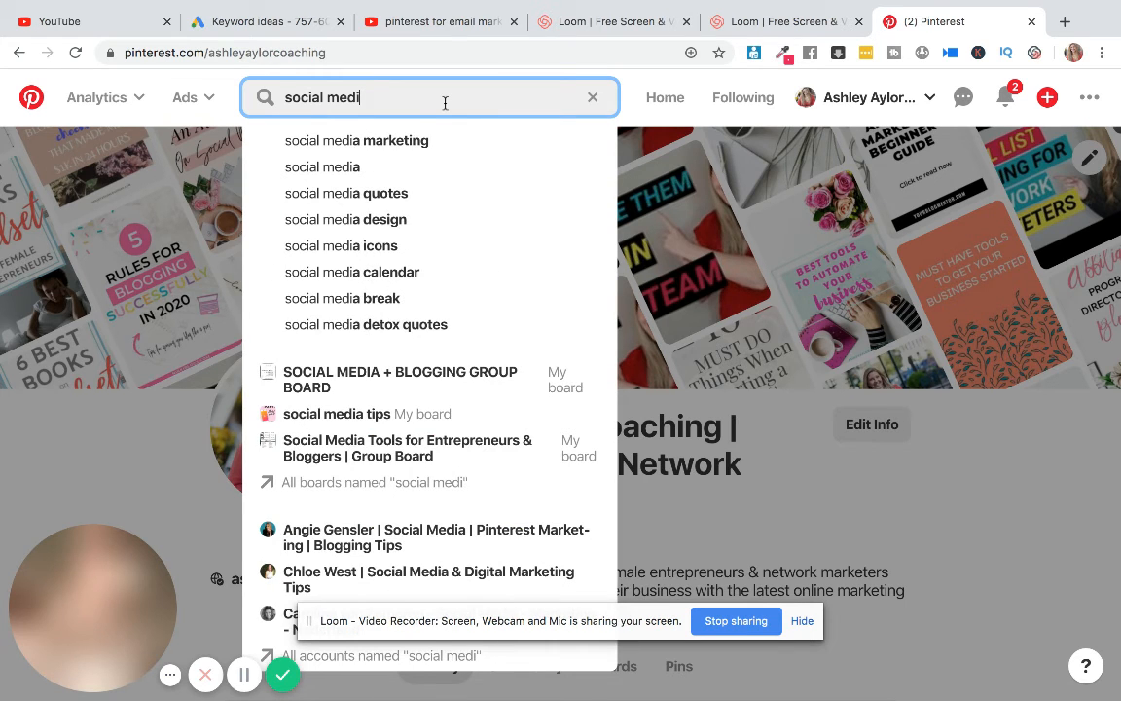
{"action": "type", "text": "a_"}
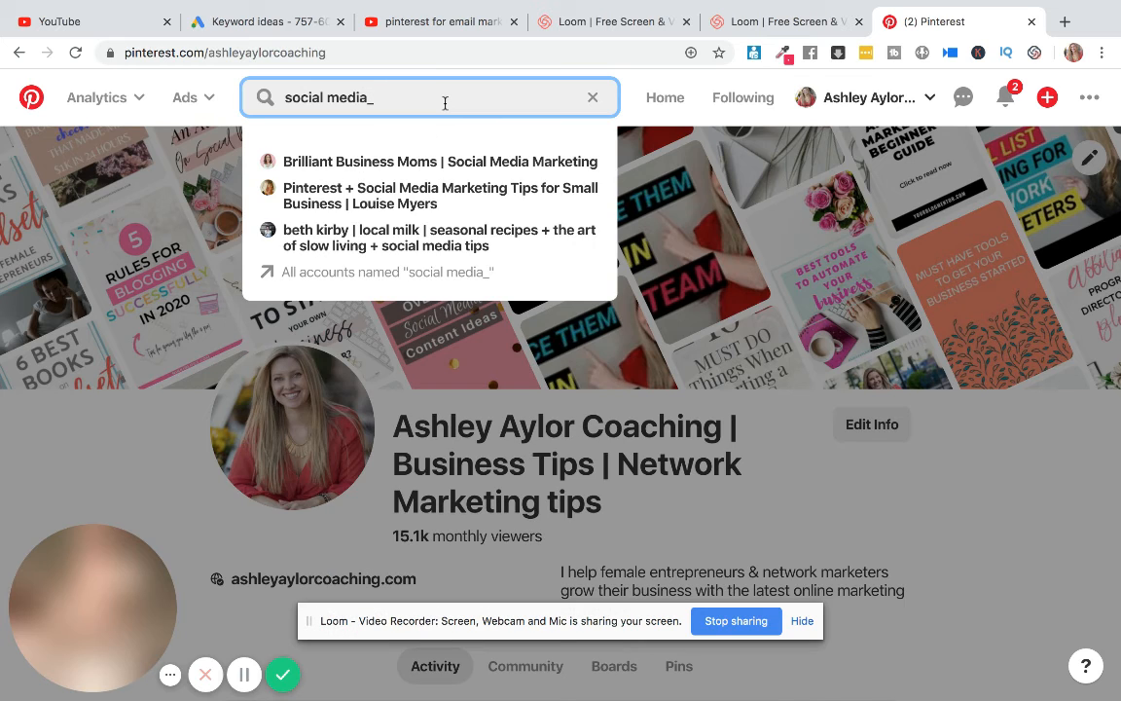
- Check the search suggestions for a term with a leading underscore, "_social mi", and leave the search empty and closed
{"action": "key", "text": "BackSpace"}
{"action": "key", "text": "BackSpace"}
{"action": "key", "text": "BackSpace"}
{"action": "key", "text": "BackSpace"}
{"action": "key", "text": "BackSpace"}
{"action": "key", "text": "BackSpace"}
{"action": "key", "text": "BackSpace"}
{"action": "key", "text": "BackSpace"}
{"action": "key", "text": "BackSpace"}
{"action": "key", "text": "BackSpace"}
{"action": "key", "text": "BackSpace"}
{"action": "key", "text": "BackSpace"}
{"action": "key", "text": "BackSpace"}
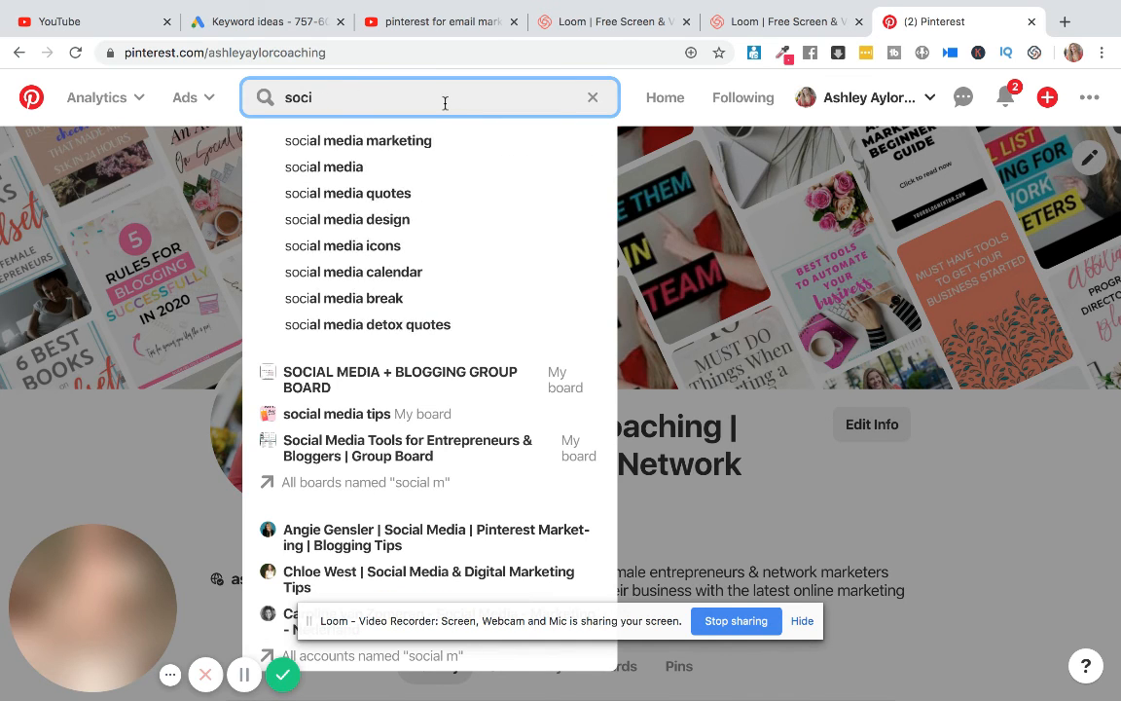
{"action": "type", "text": "_"}
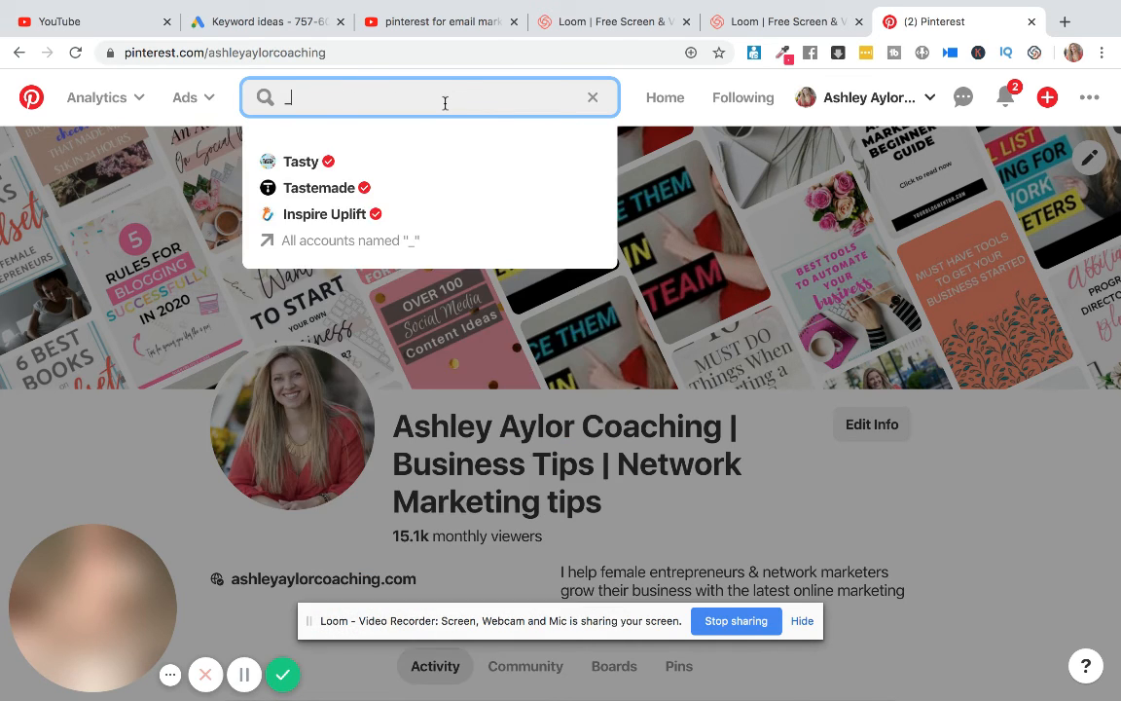
{"action": "type", "text": "social mi"}
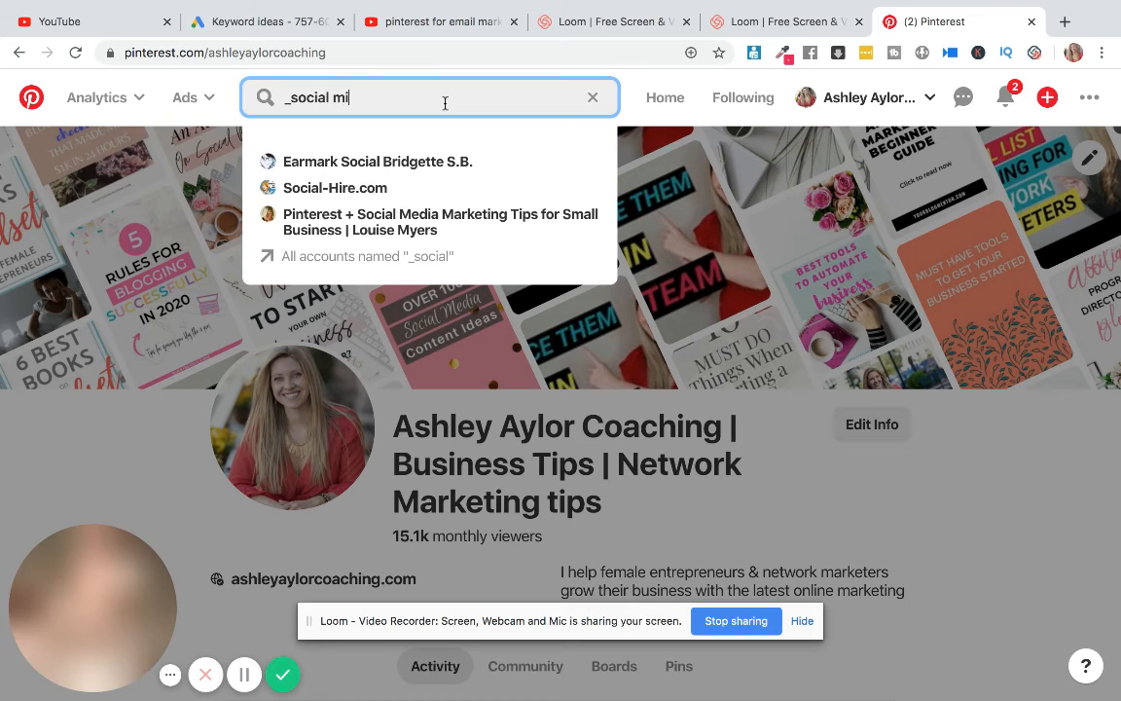
{"action": "key", "text": "BackSpace"}
{"action": "key", "text": "BackSpace"}
{"action": "key", "text": "BackSpace"}
{"action": "key", "text": "BackSpace"}
{"action": "key", "text": "BackSpace"}
{"action": "key", "text": "BackSpace"}
{"action": "key", "text": "BackSpace"}
{"action": "key", "text": "BackSpace"}
{"action": "key", "text": "BackSpace"}
{"action": "key", "text": "BackSpace"}
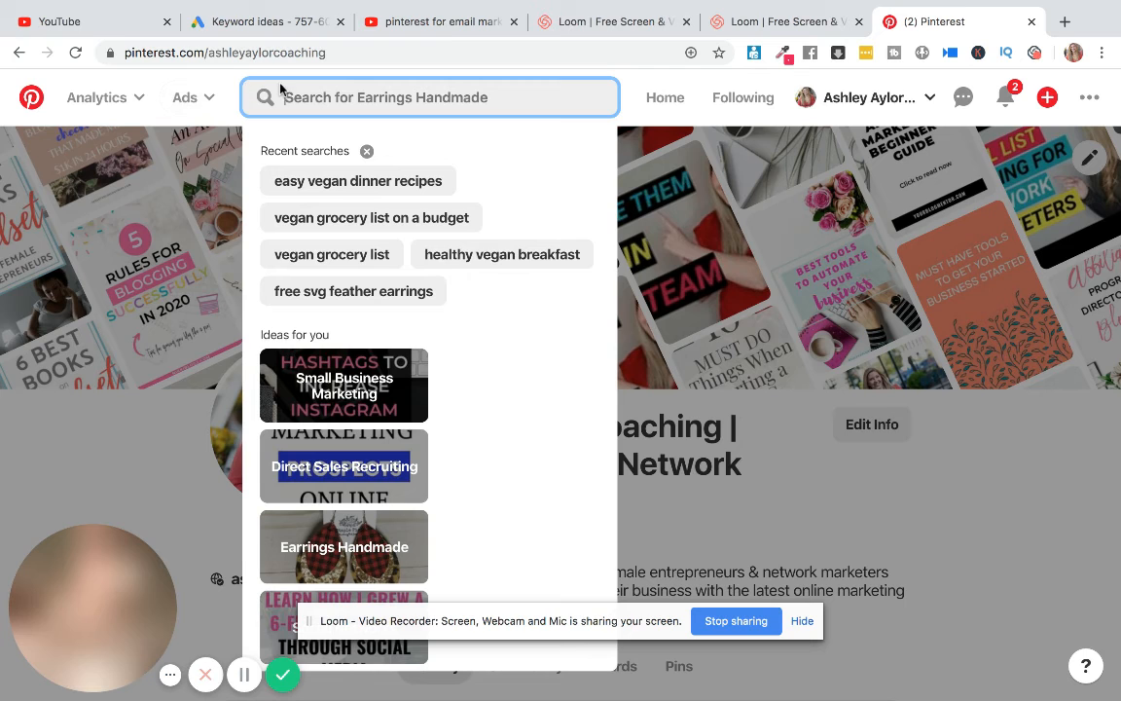
{"action": "left_click", "coordinate": [234, 111]}
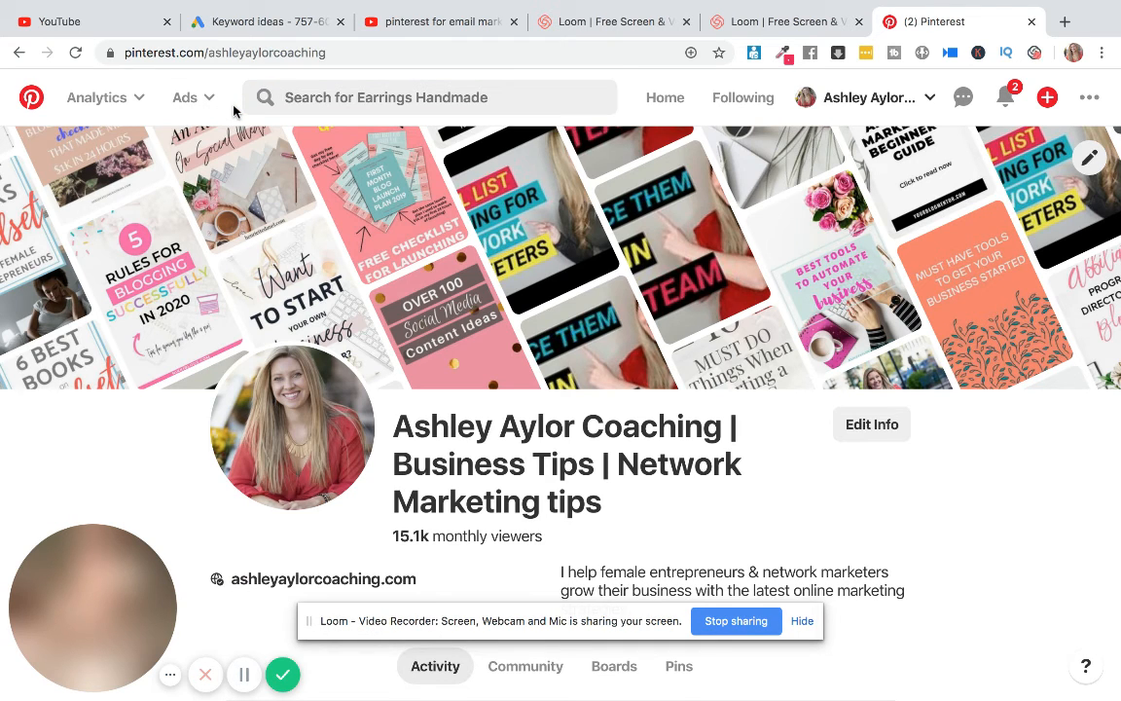